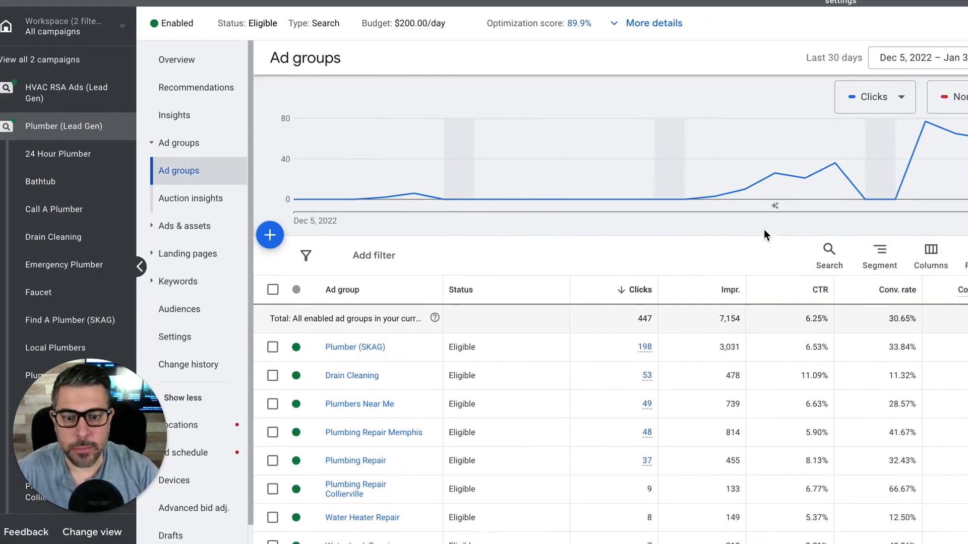
pyautogui.scroll(-1, 614, 227)
pyautogui.scroll(-1, 613, 224)
pyautogui.scroll(-1, 613, 224)
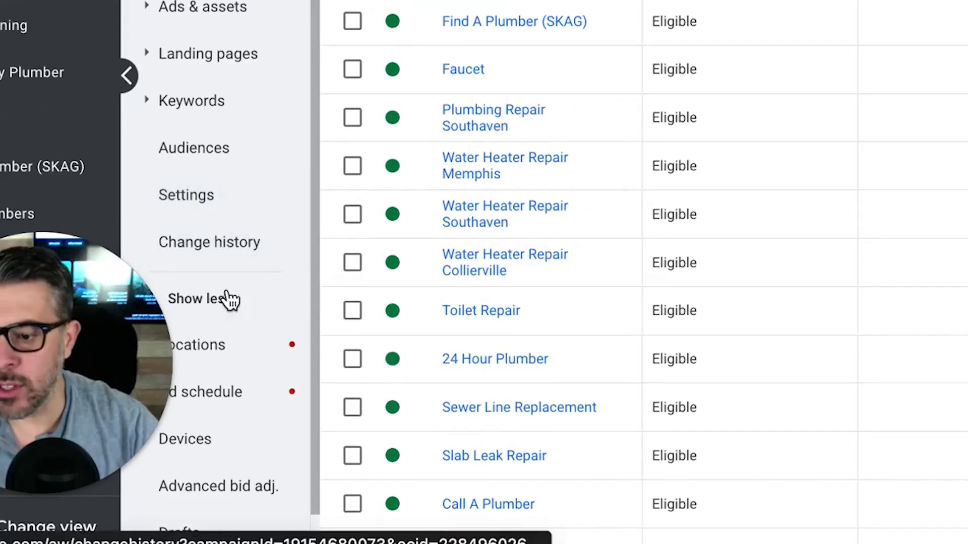
pyautogui.click(222, 359)
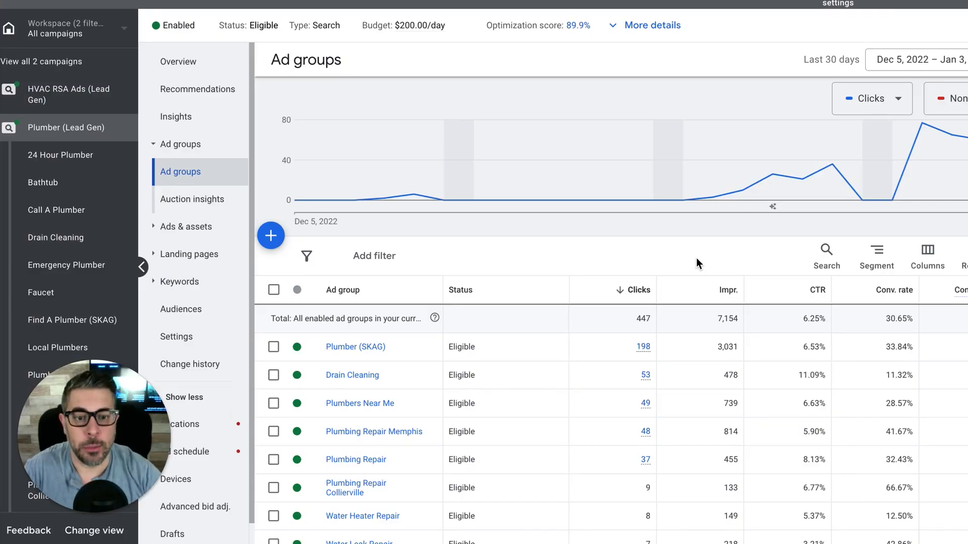
pyautogui.scroll(-1, 637, 265)
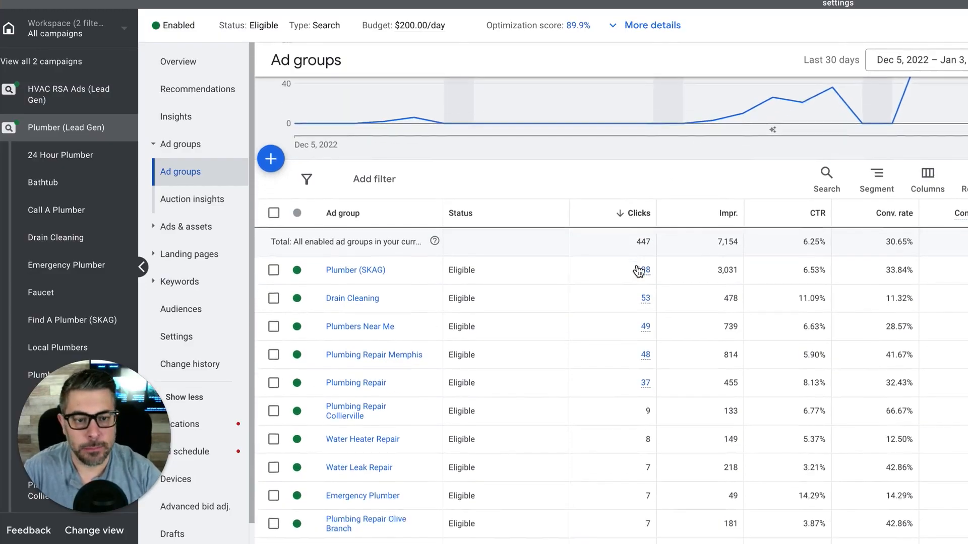
pyautogui.scroll(-1, 638, 265)
pyautogui.scroll(1, 637, 266)
pyautogui.scroll(1, 636, 265)
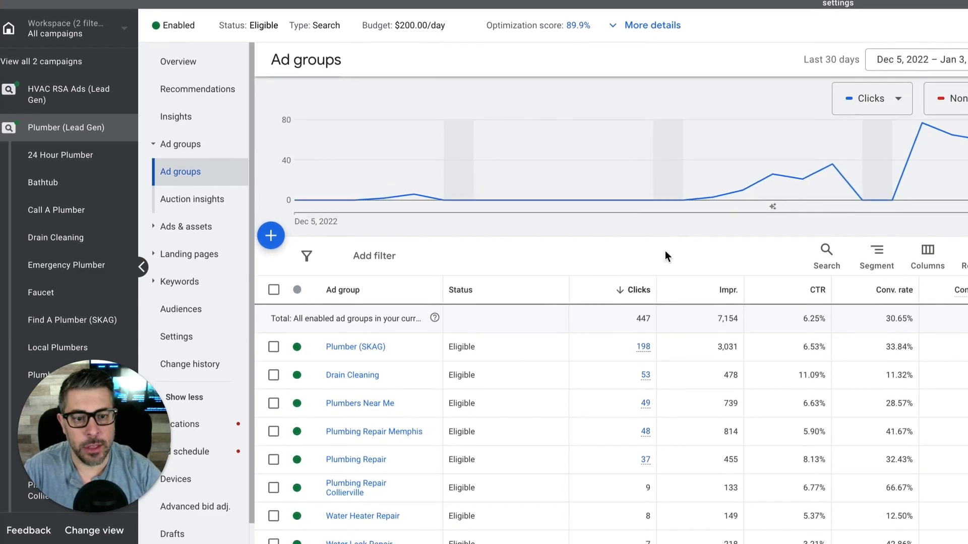
pyautogui.scroll(-1, 772, 297)
pyautogui.scroll(-3, 772, 301)
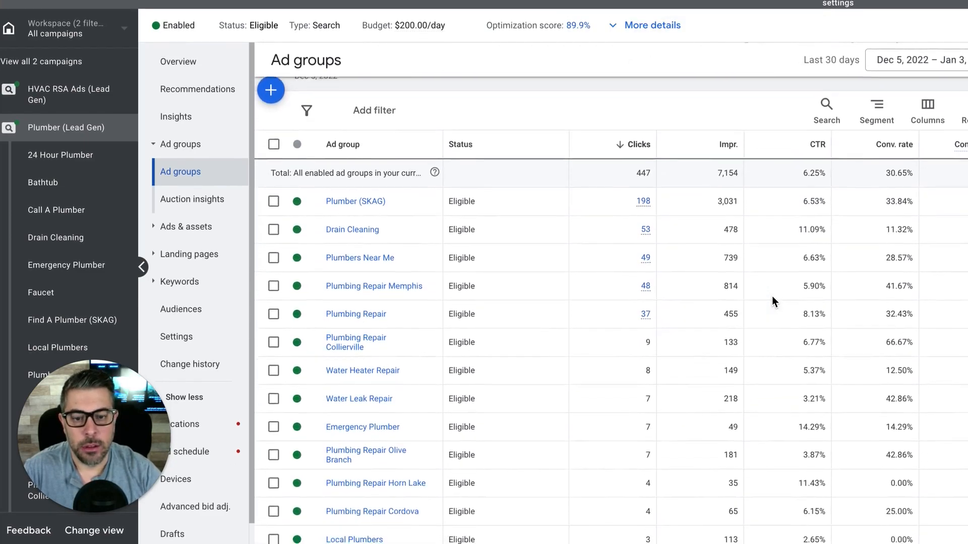
pyautogui.scroll(-1, 771, 302)
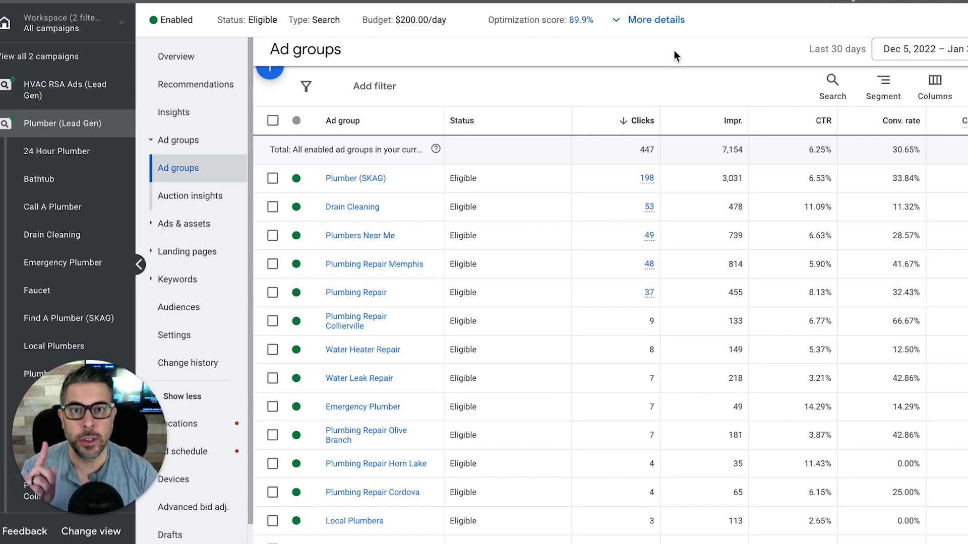
pyautogui.moveTo(778, 230)
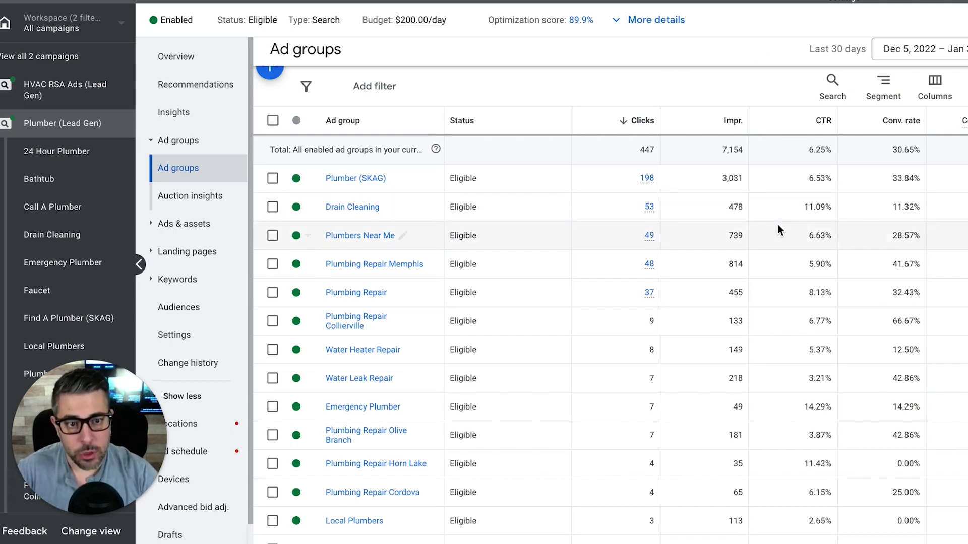
pyautogui.scroll(2, 779, 225)
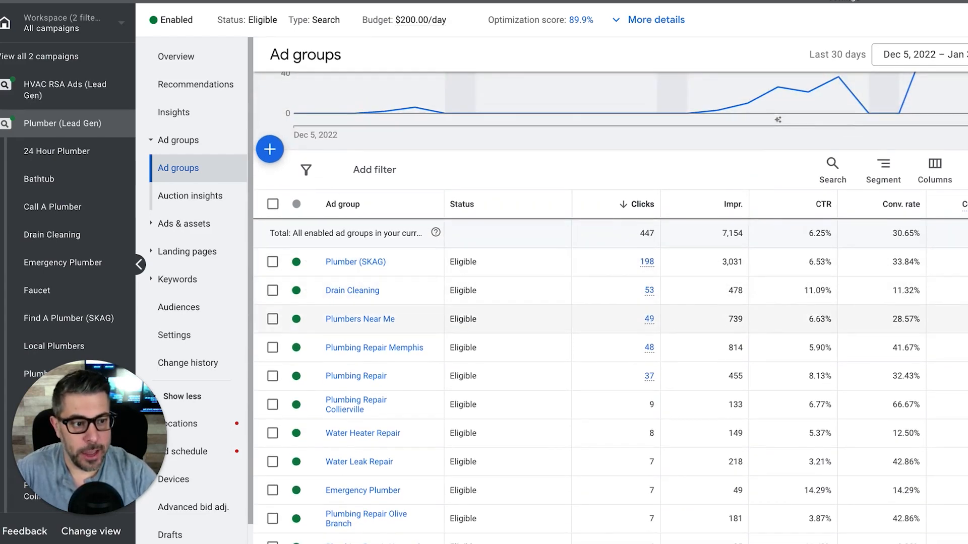
pyautogui.scroll(-2, 559, 220)
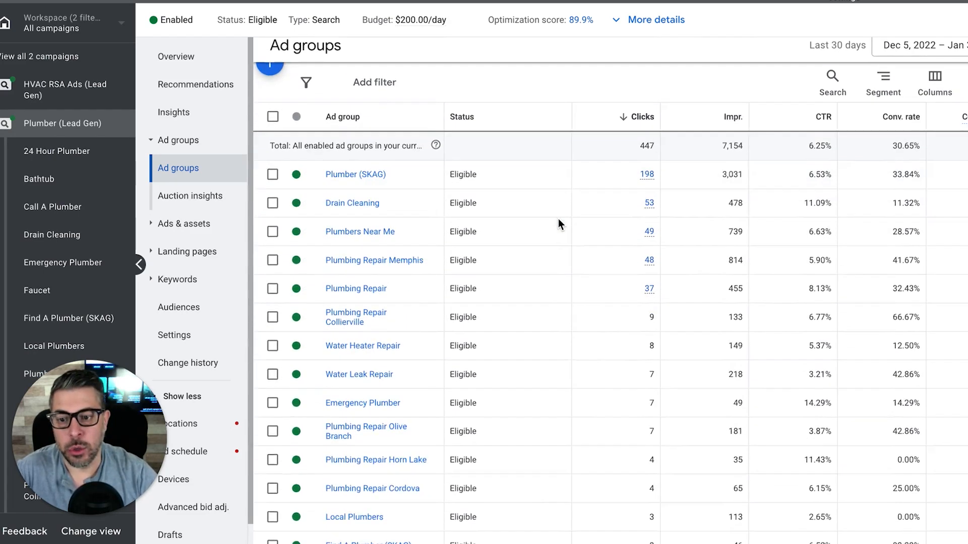
pyautogui.scroll(-2, 558, 219)
pyautogui.scroll(2, 558, 225)
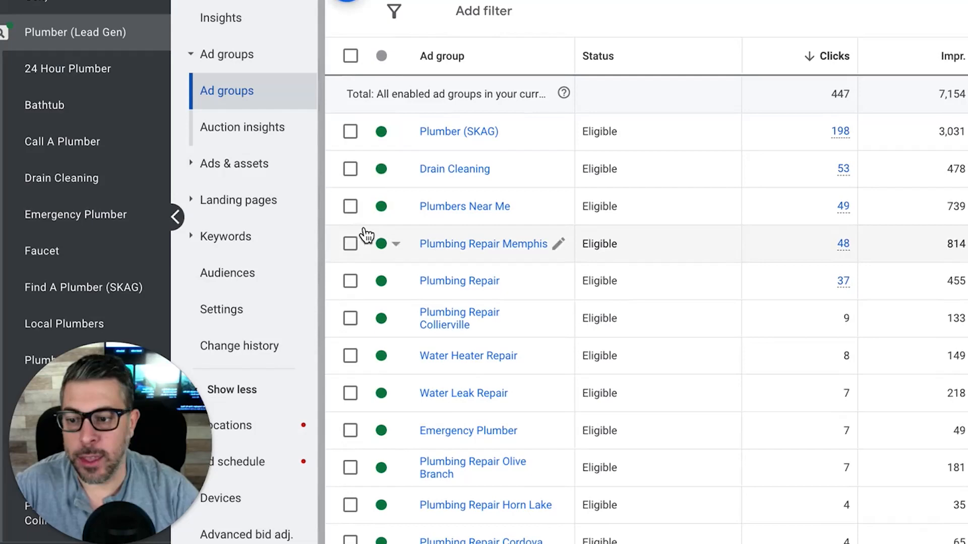
# List the campaign's search keywords sorted by clicks, highest first.
pyautogui.click(238, 237)
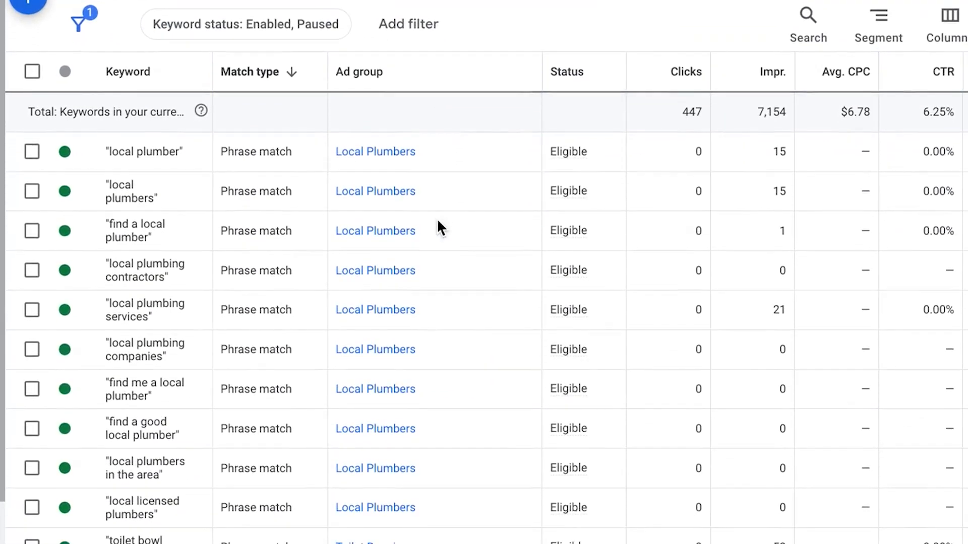
pyautogui.click(659, 91)
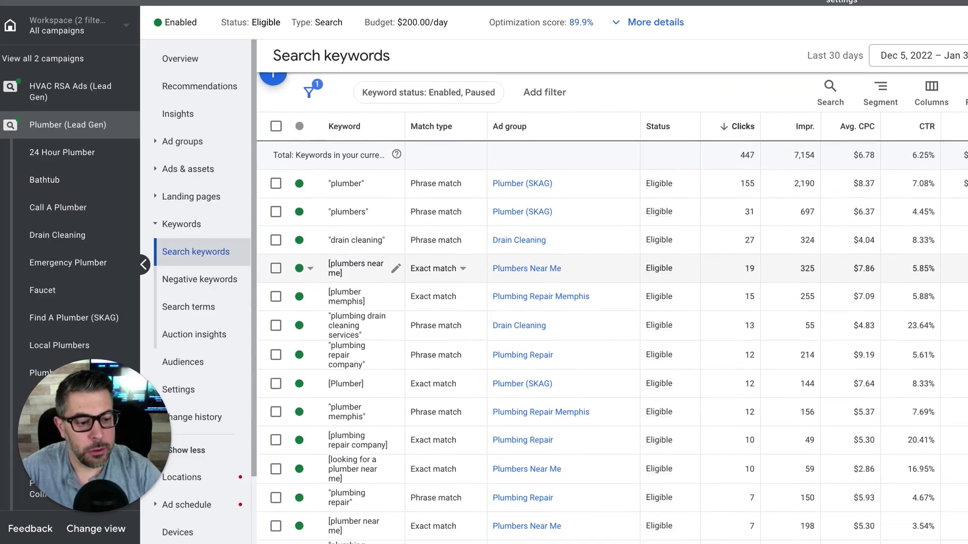
pyautogui.scroll(-2, 875, 278)
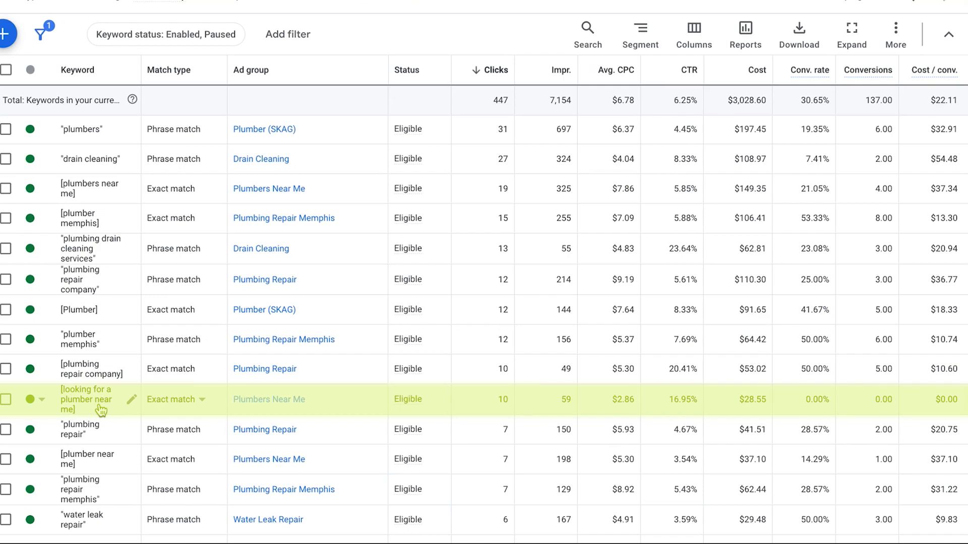
# Bring up the status options for the non-converting keyword [looking for a plumber near me].
pyautogui.click(34, 401)
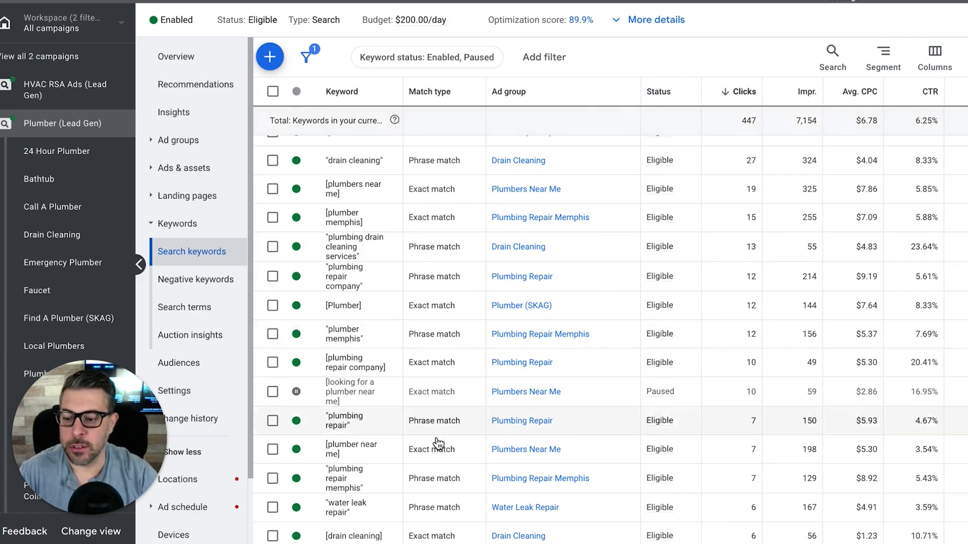
pyautogui.scroll(-1, 207, 474)
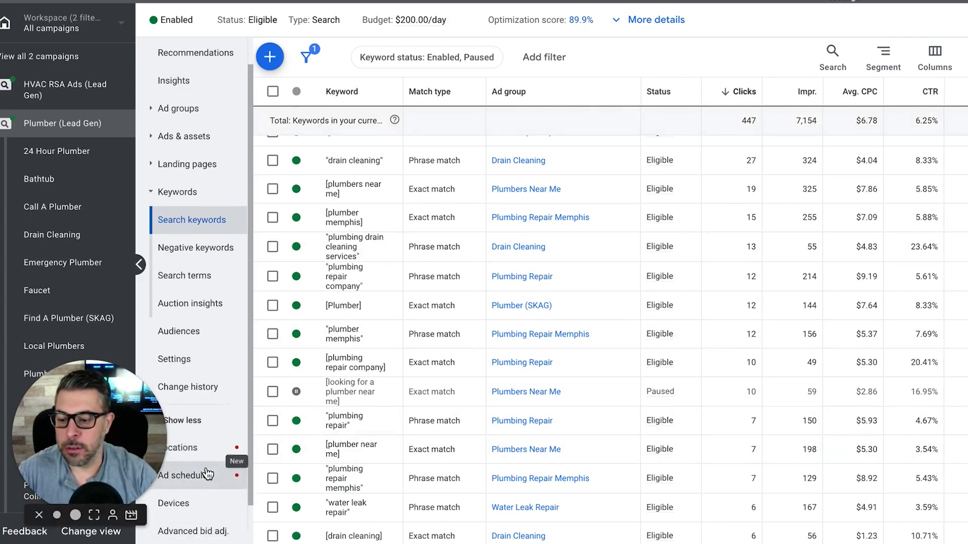
# Show the Plumber (Lead Gen) Devices report with clicks and cost per device.
pyautogui.click(174, 503)
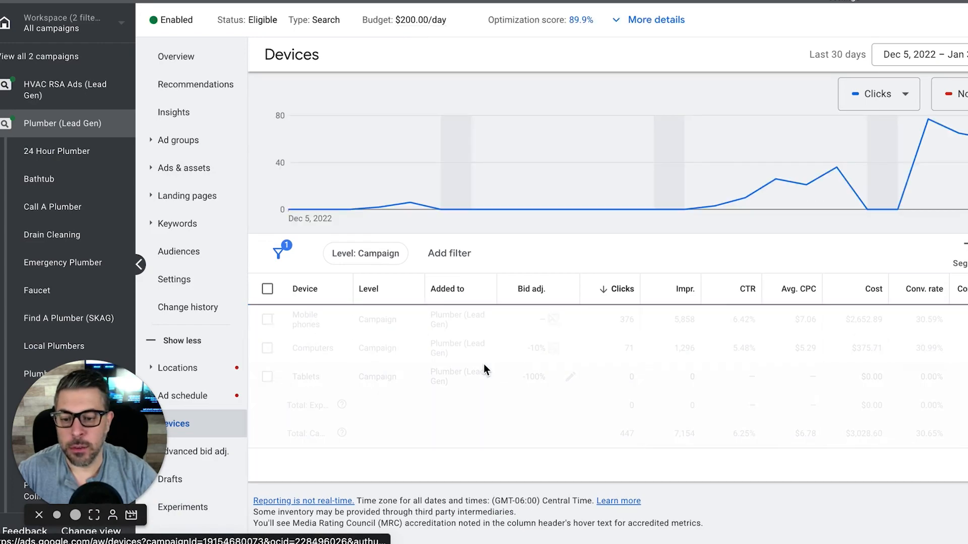